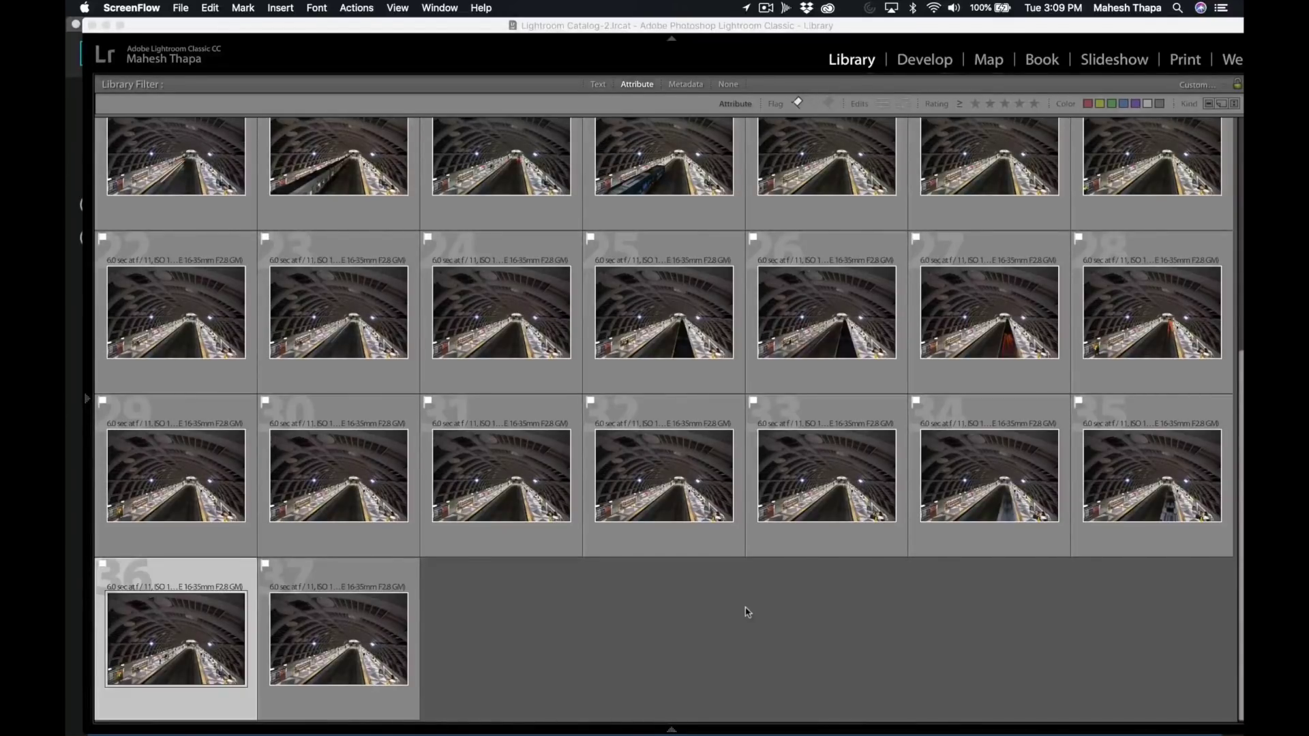
double_click(196, 616)
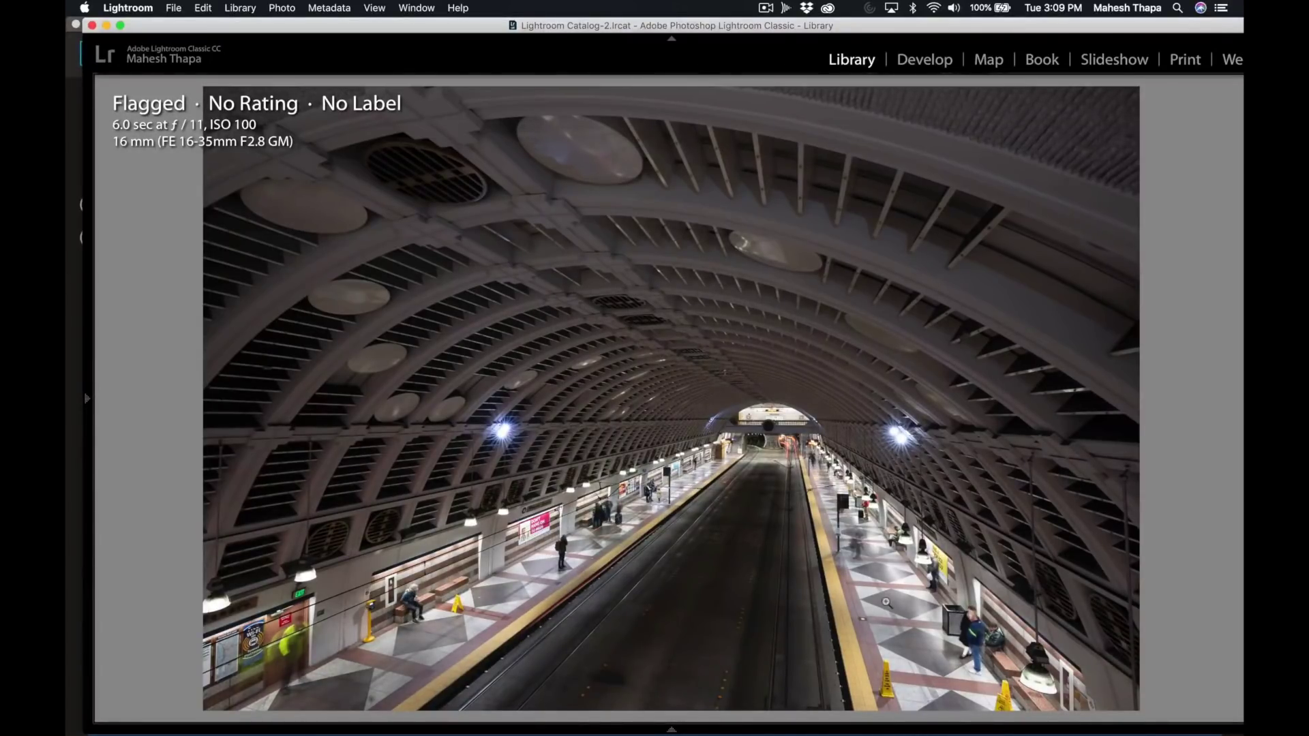
key(Right)
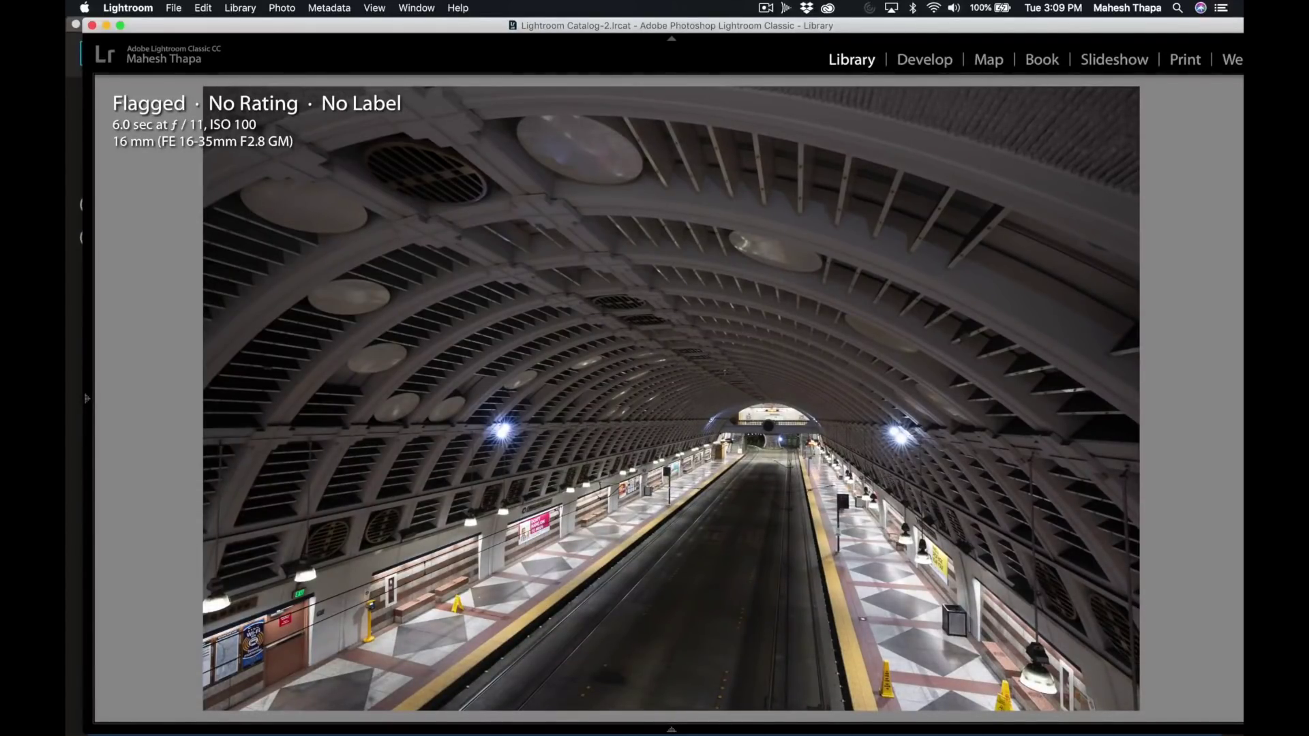
key(Left)
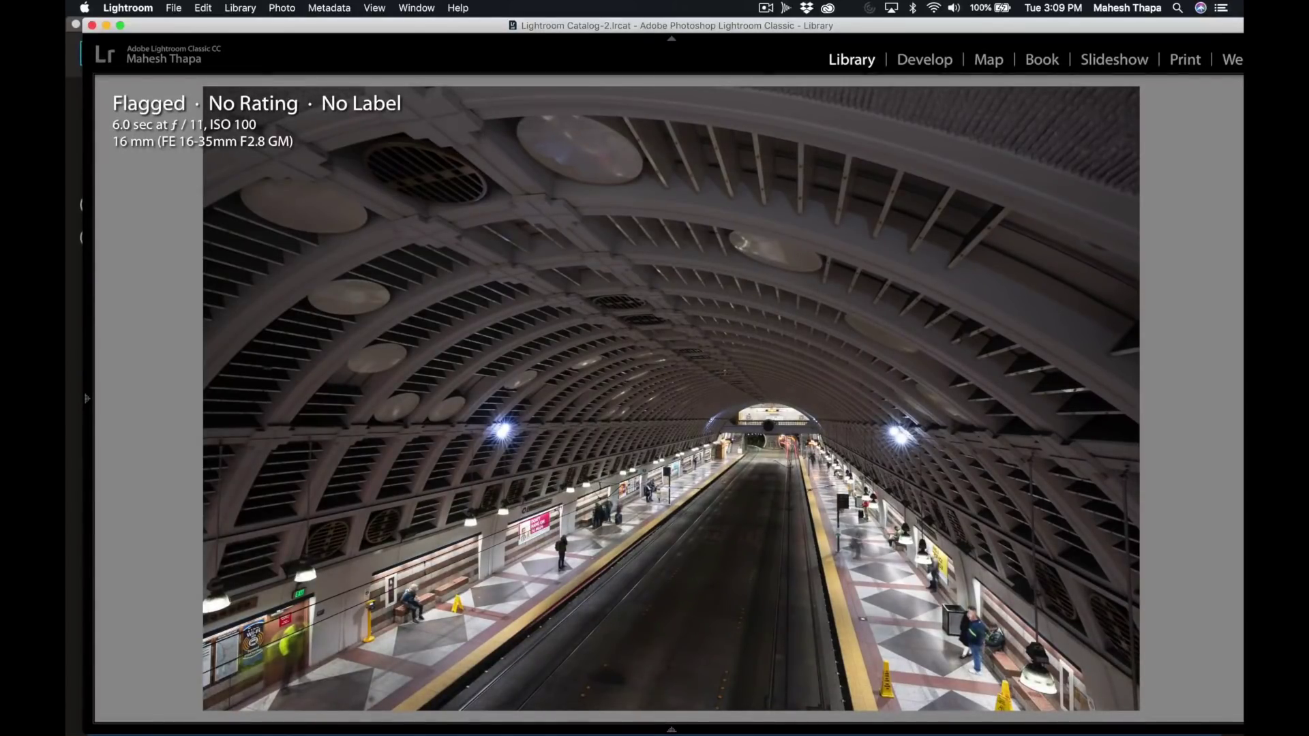
key(g)
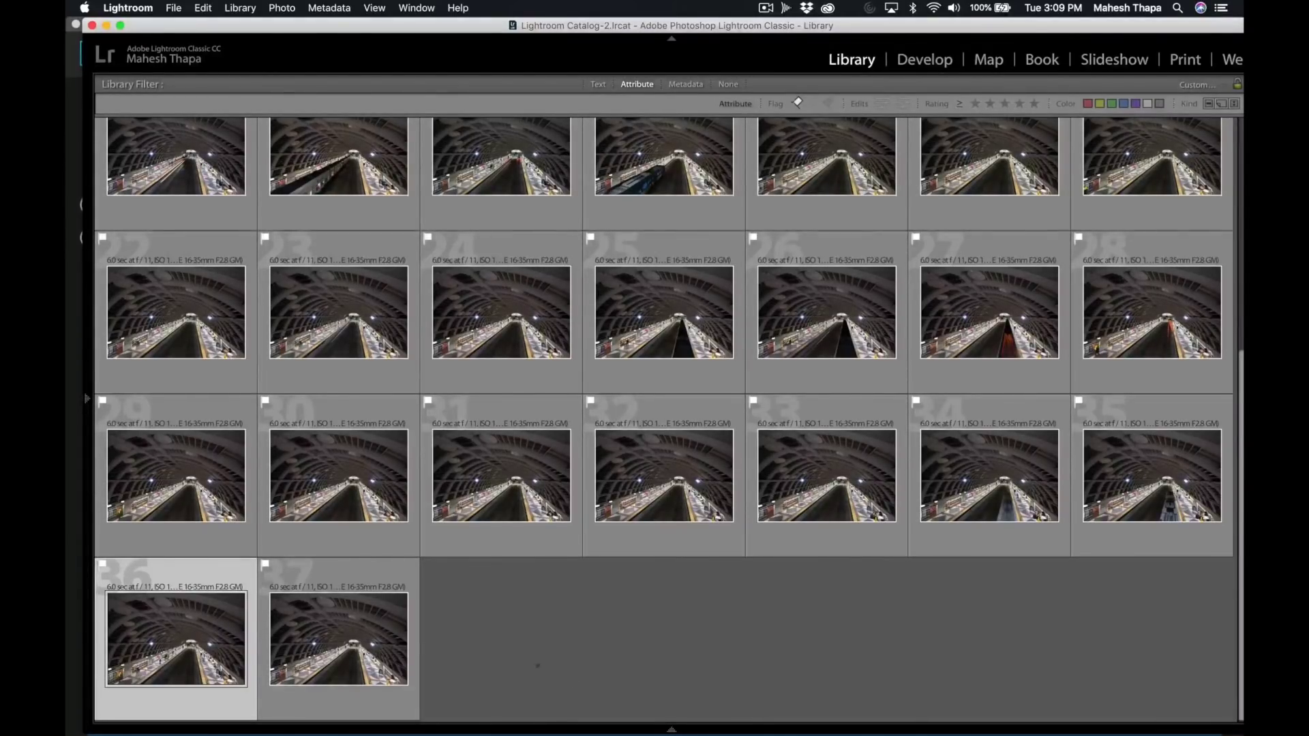
double_click(1135, 461)
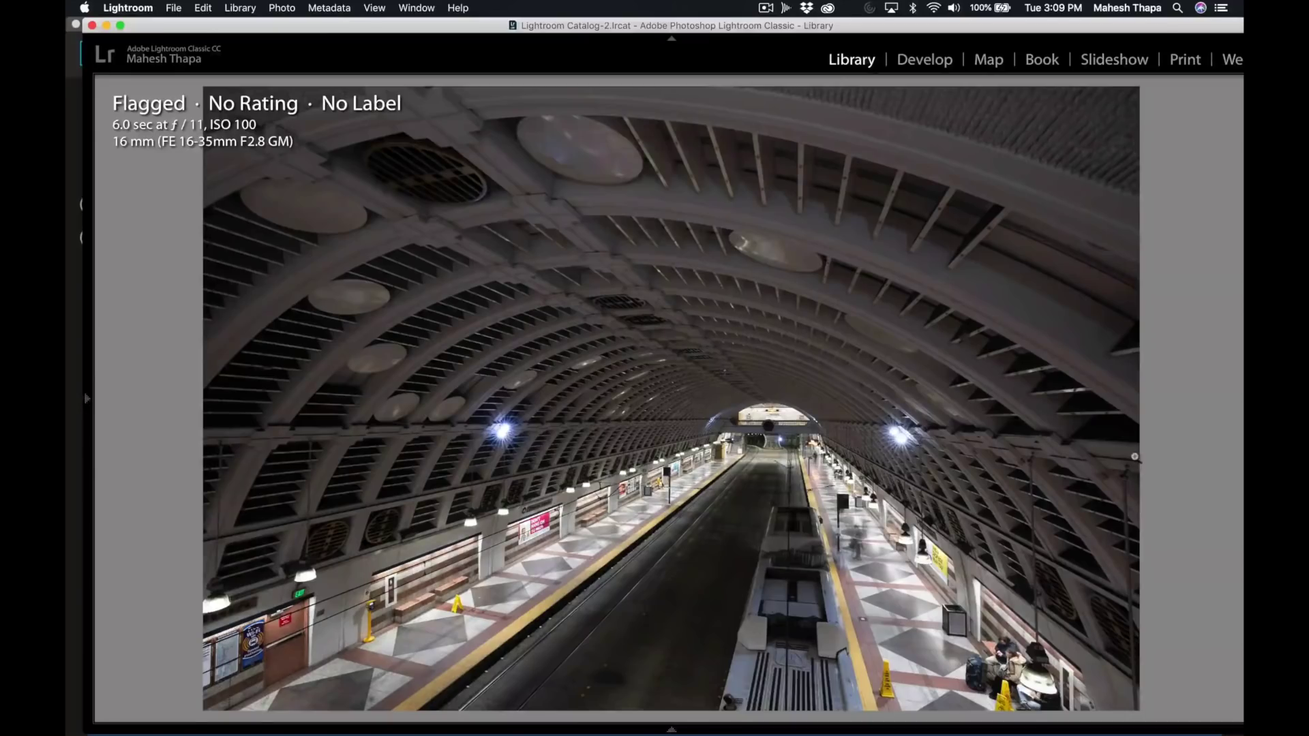
key(Left)
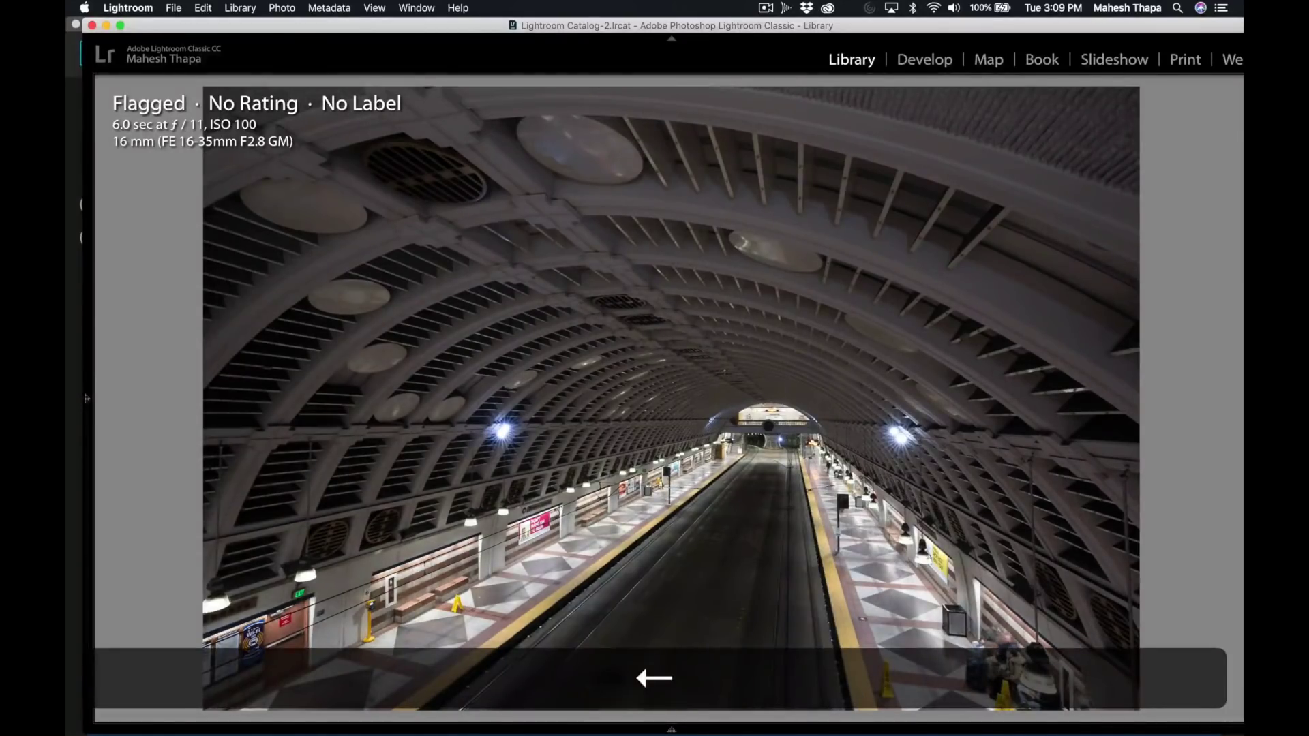
key(Left)
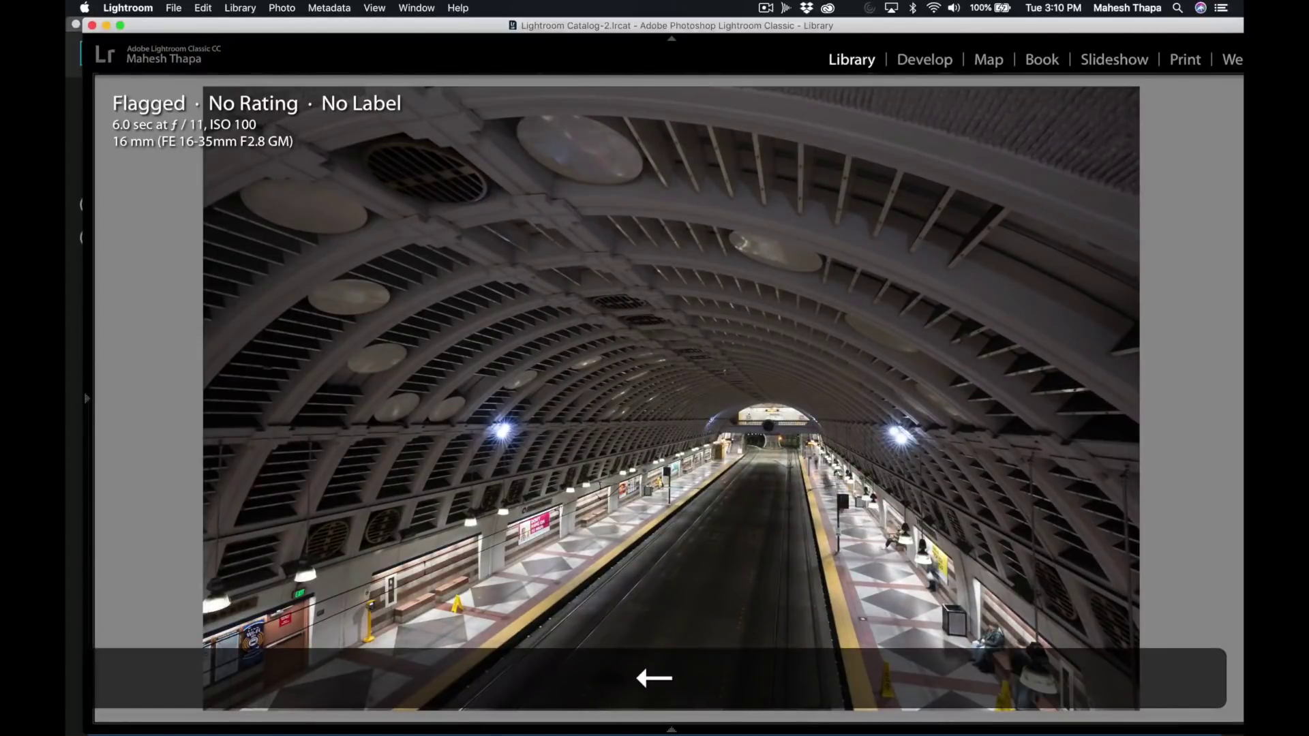
key(Left)
key(Left)
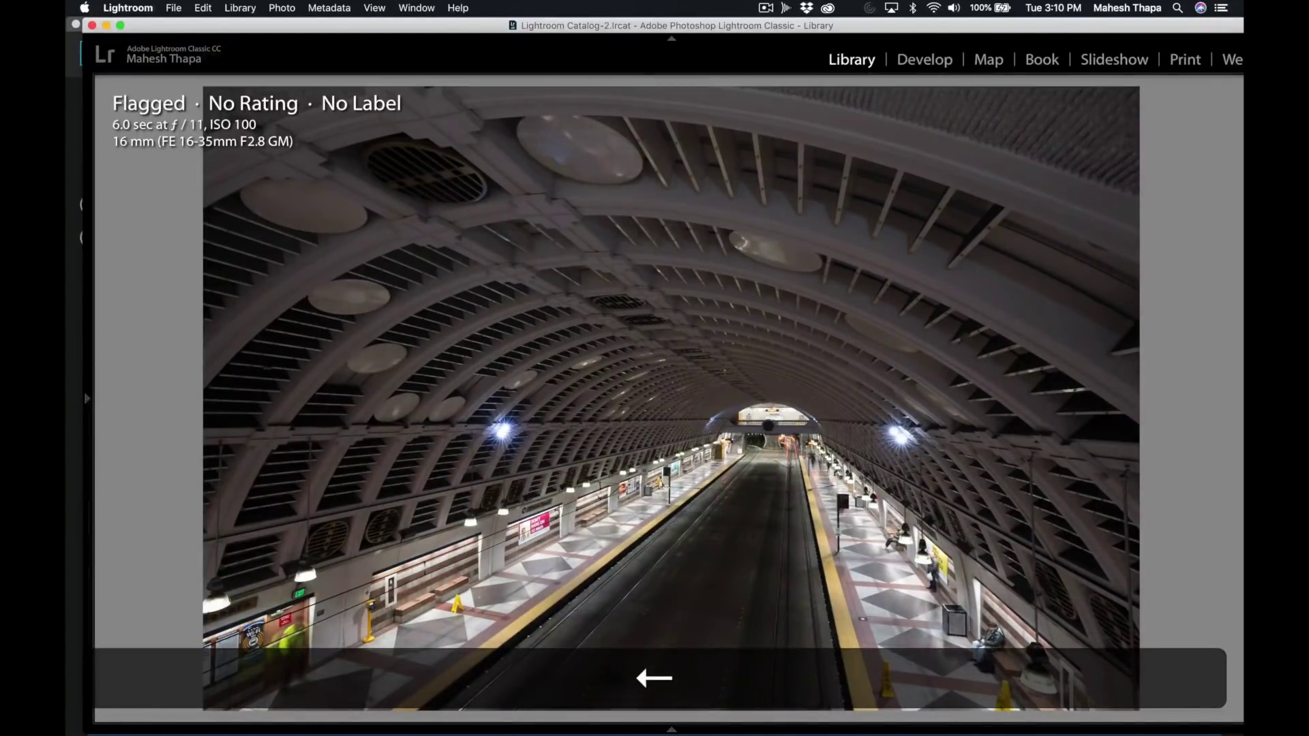
key(Left)
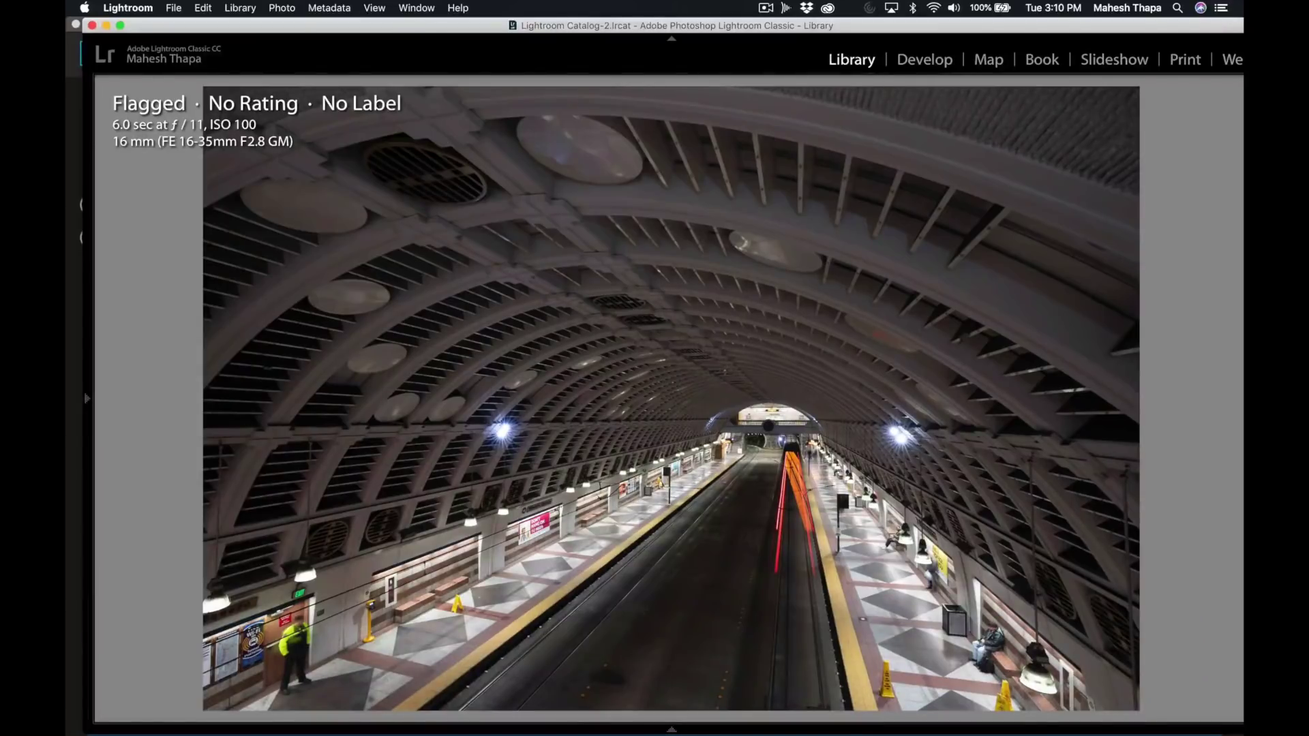
key(g)
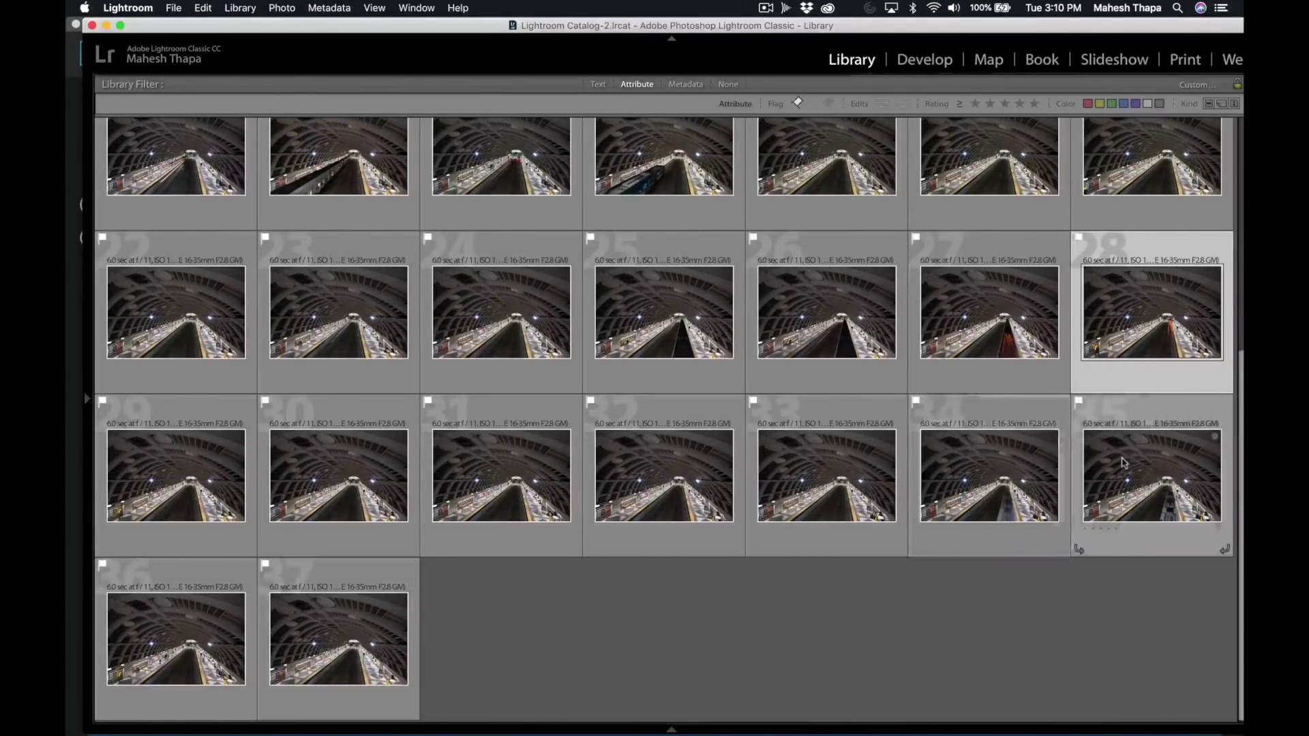
Step: Select all the subway frames from DSC08841.ARW onward and open them as Photoshop layers
scroll(883, 341, up, 5)
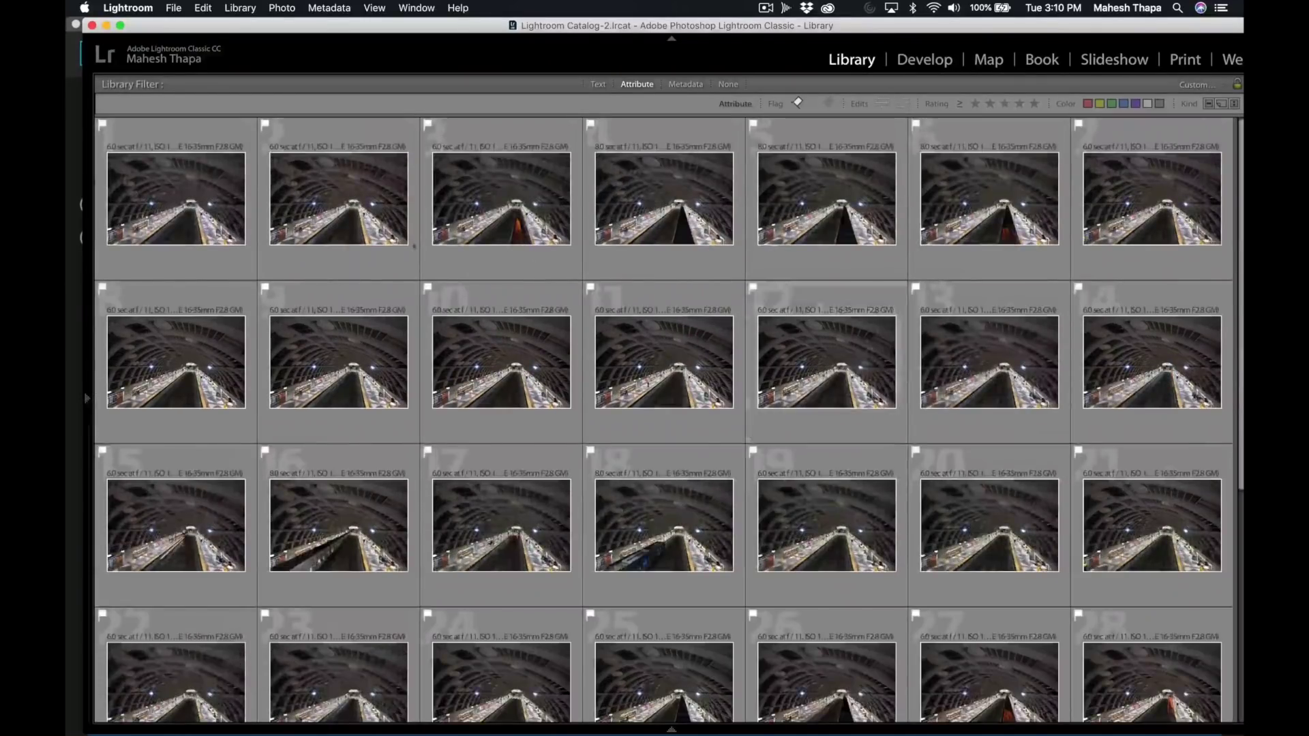
key(shift)
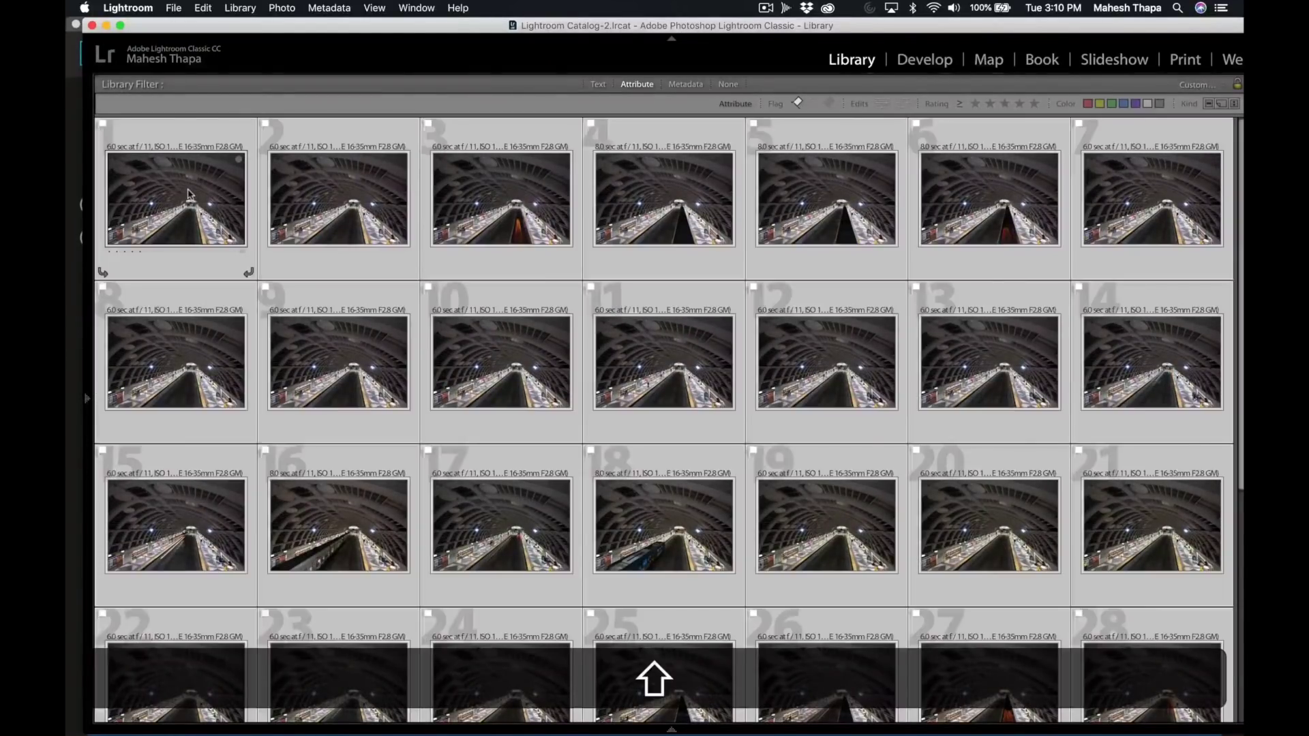
right_click(188, 193)
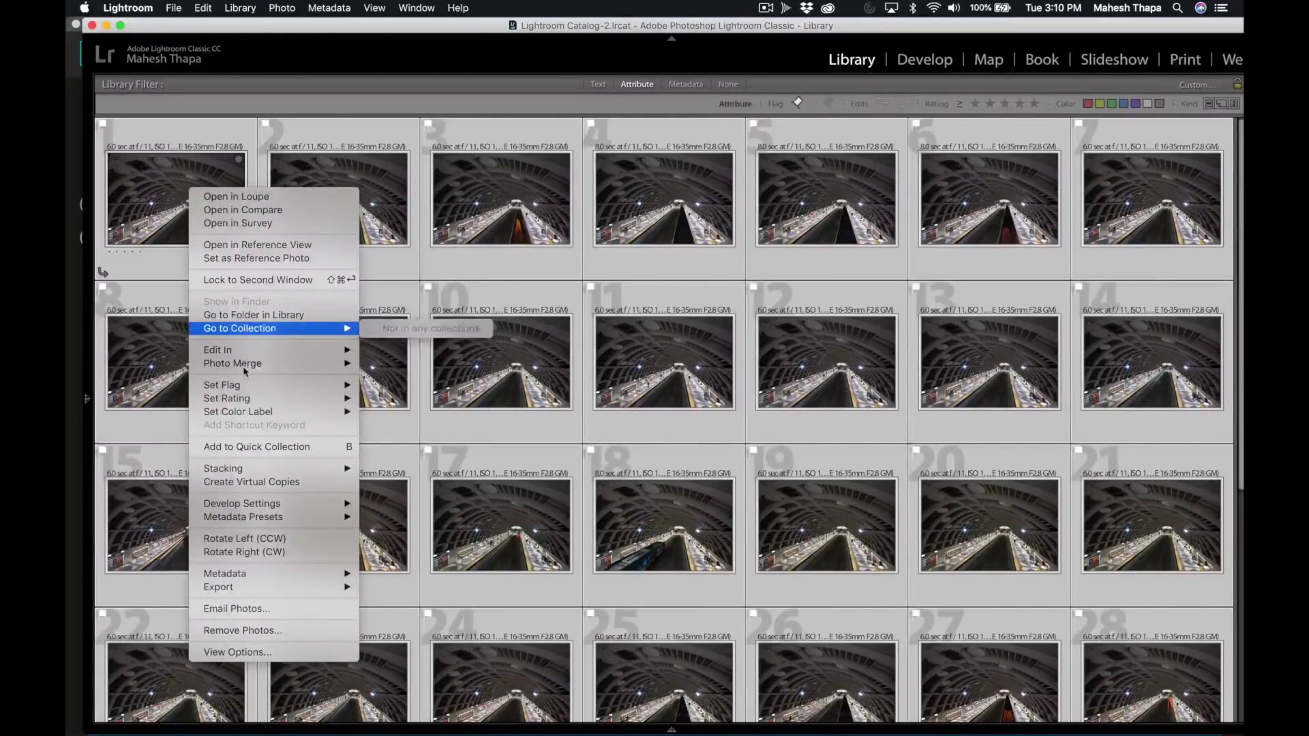
mouse_move(233, 350)
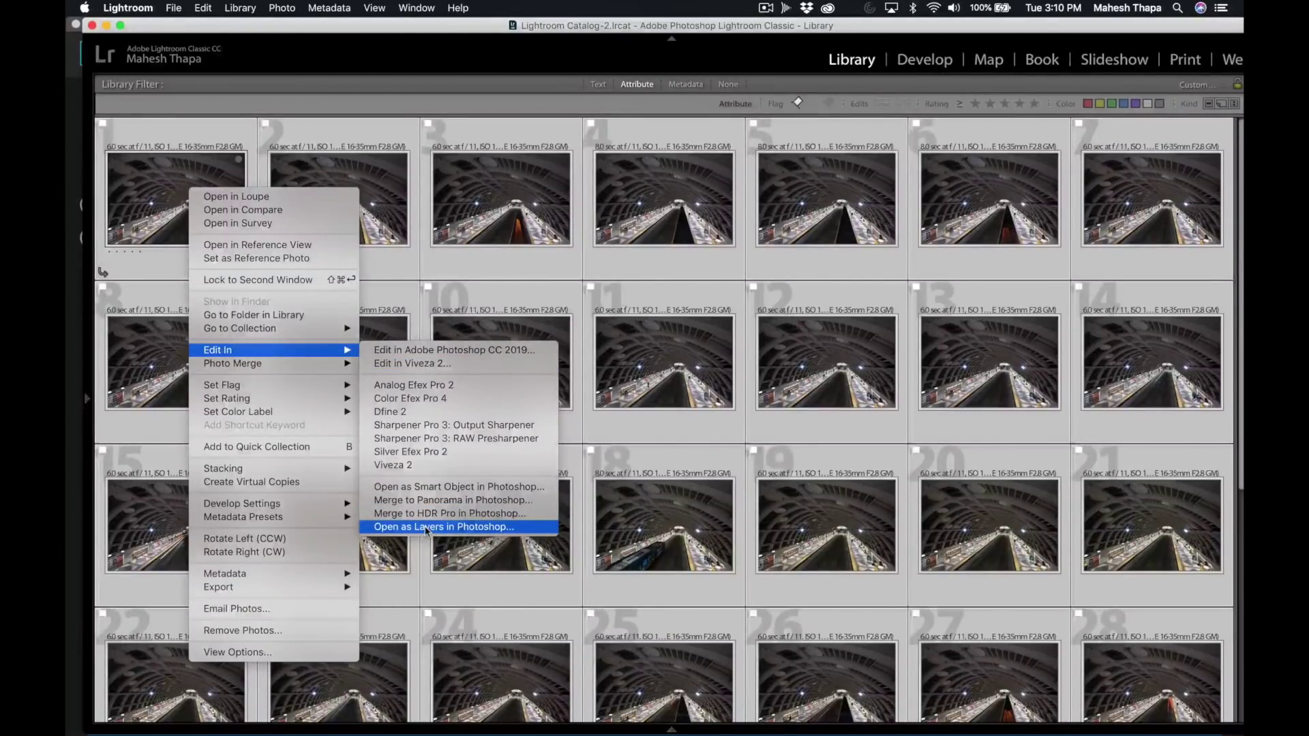
click(427, 528)
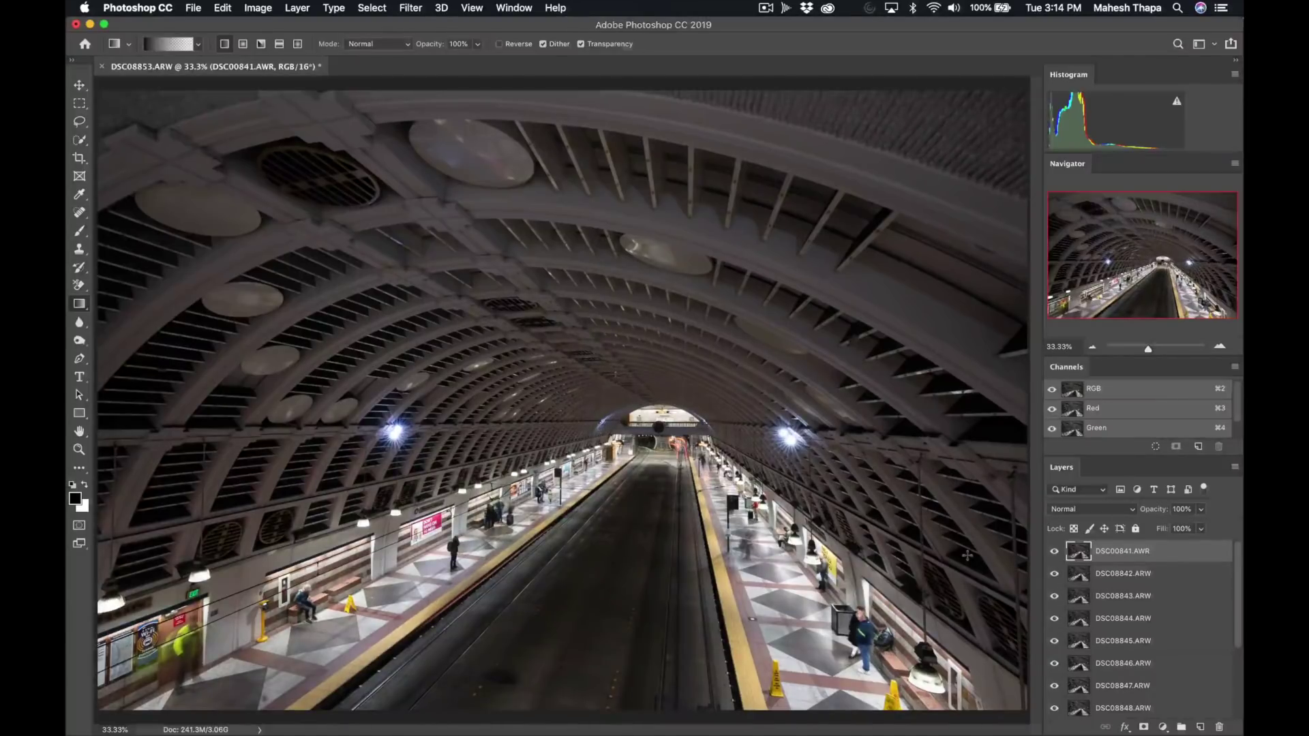
scroll(1122, 568, down, 5)
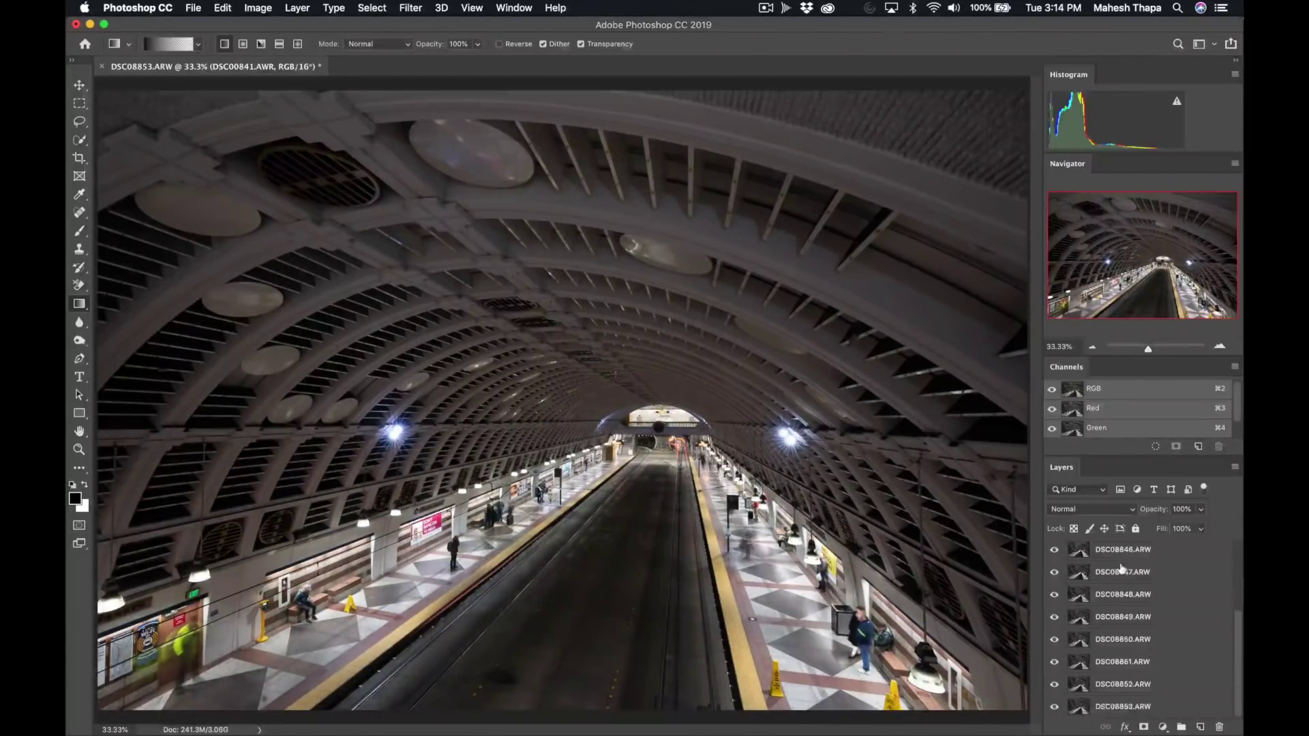
scroll(1122, 569, up, 5)
click(1055, 552)
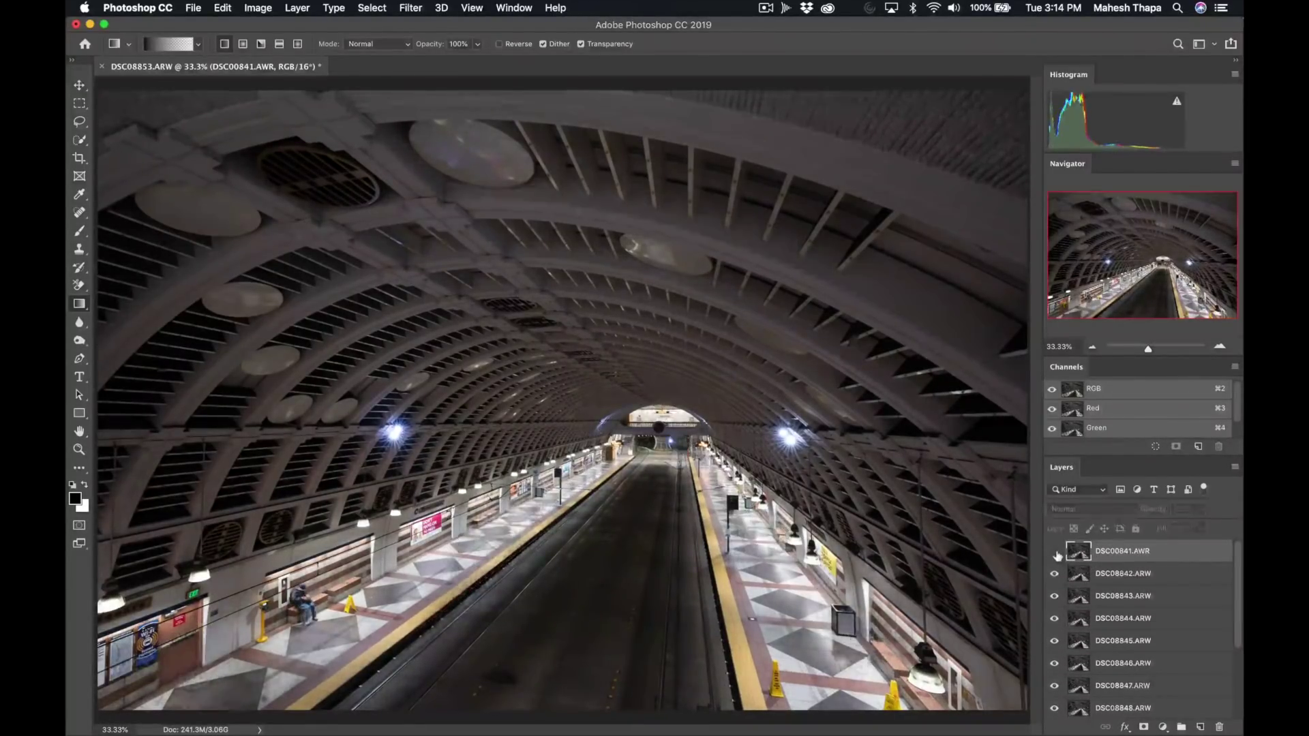
click(1055, 573)
click(1055, 596)
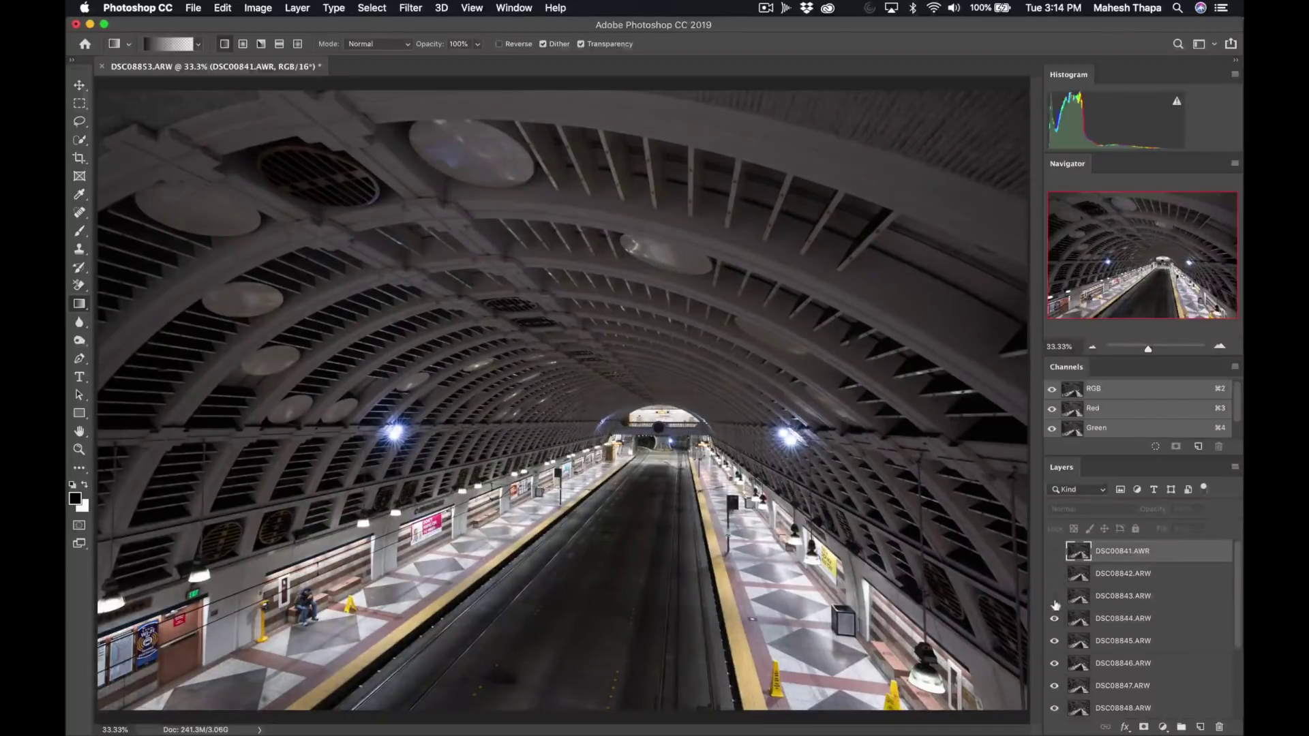
click(1055, 574)
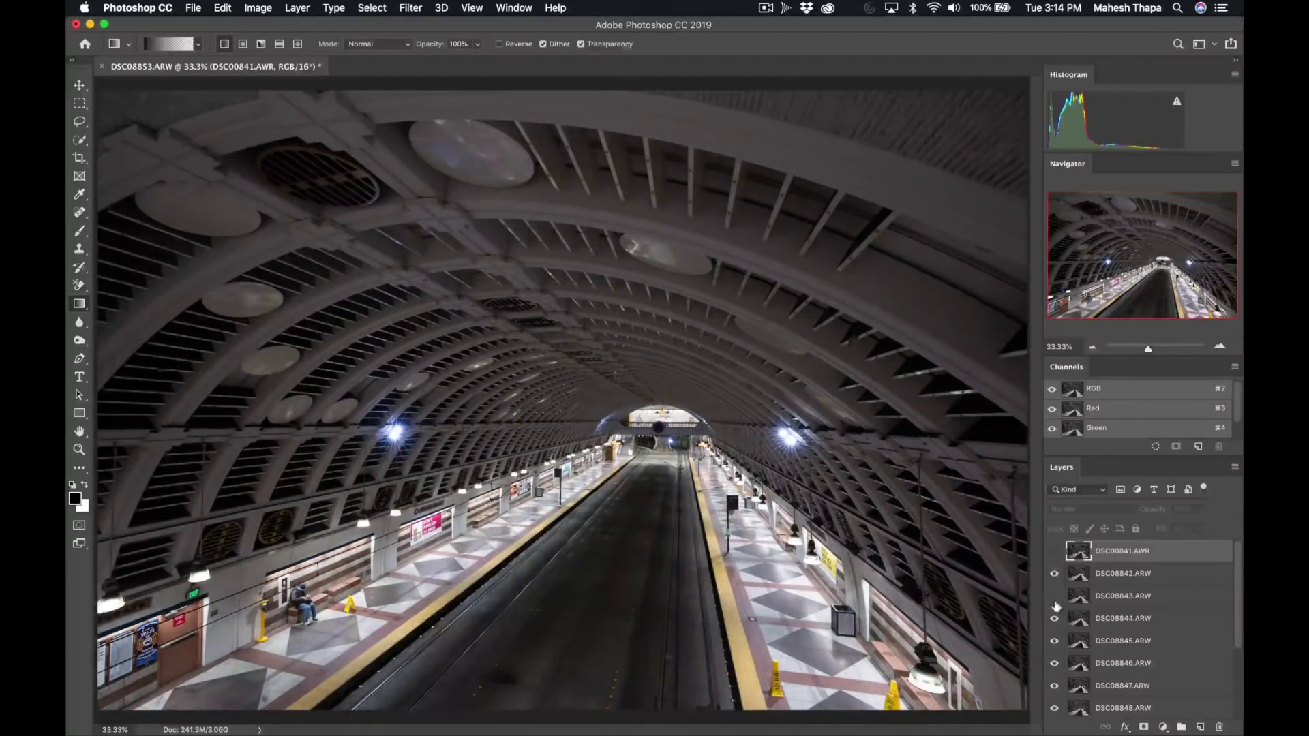
click(1055, 596)
click(1055, 552)
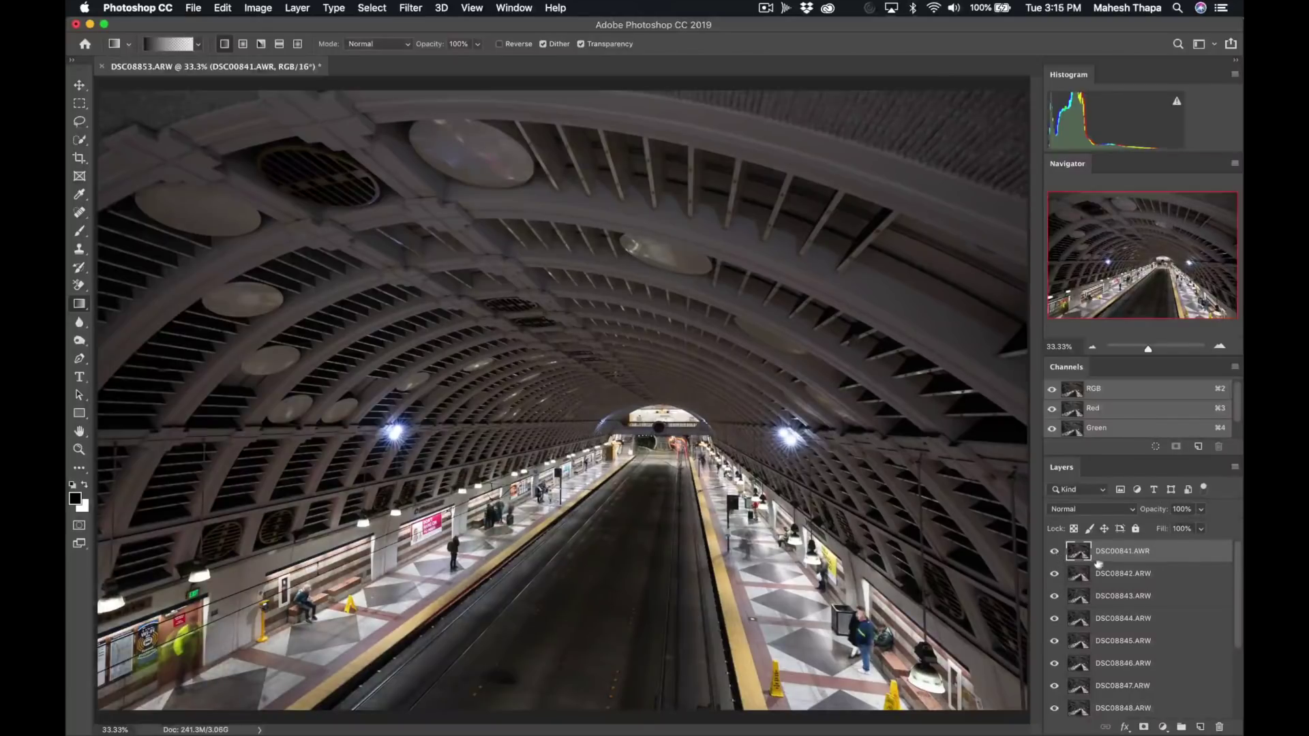
Step: Select every frame layer down to DSC08853.ARW and put them into Group 1
scroll(1117, 616, down, 5)
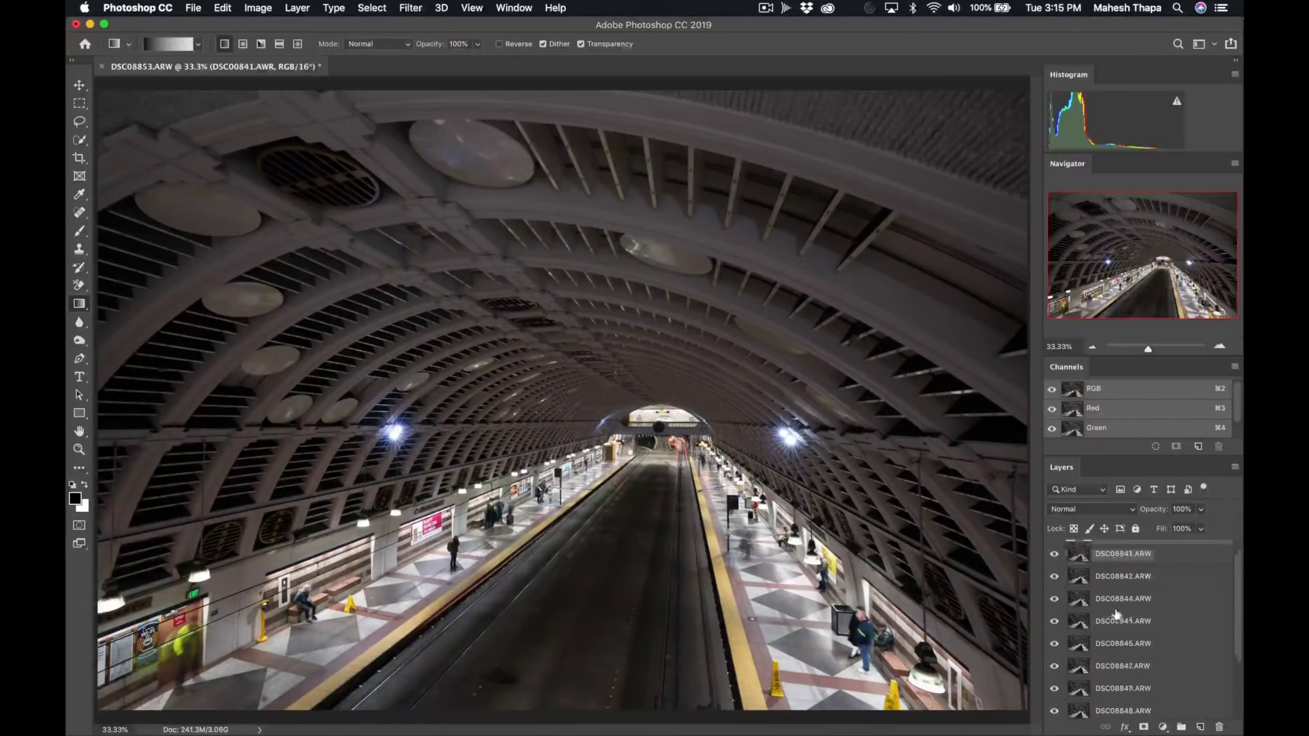
shift+click(1111, 706)
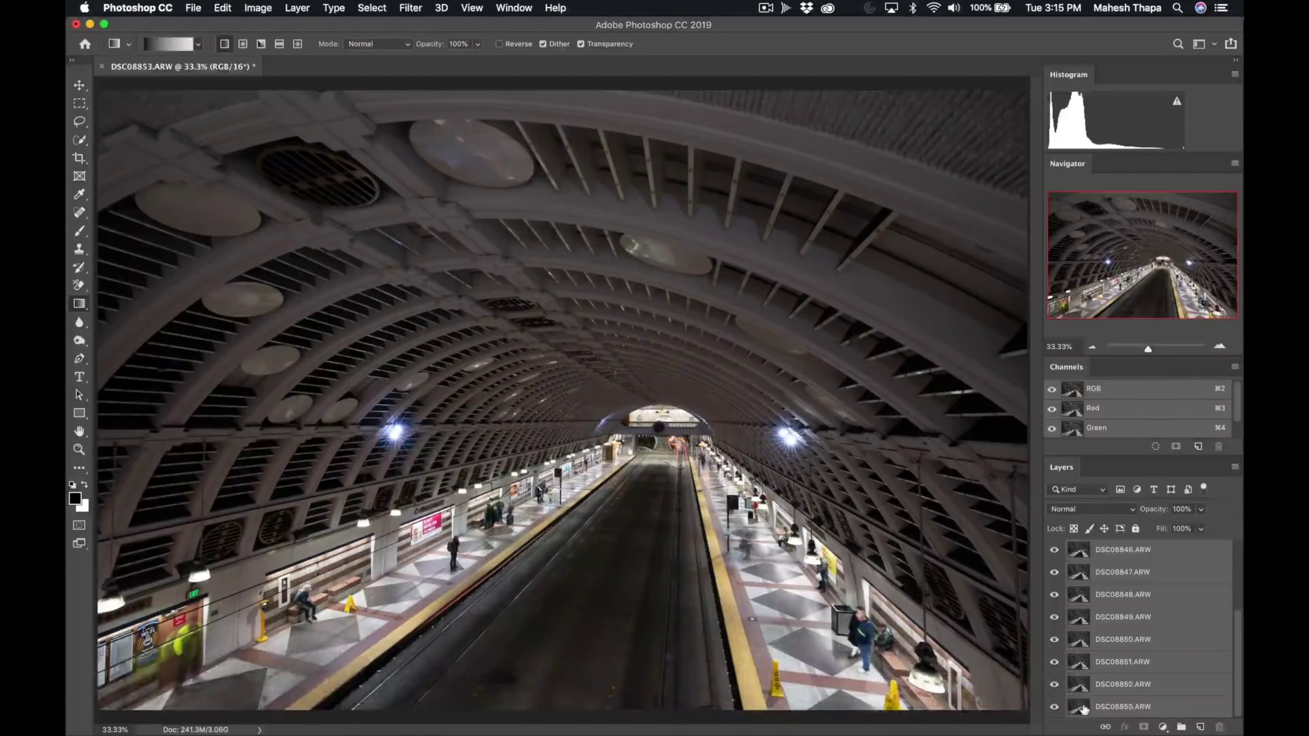
drag(1110, 686, 1183, 725)
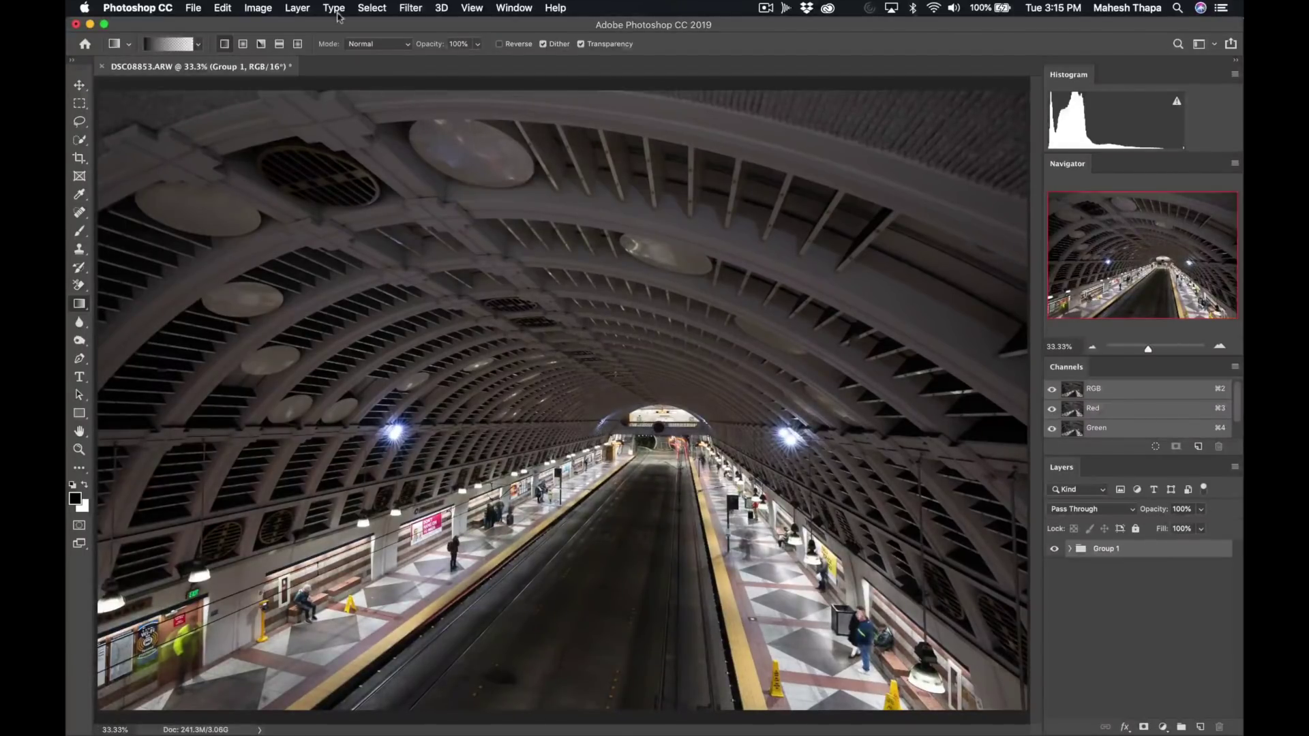
Step: Convert Group 1 into a single Smart Object layer via Layer > Smart Objects
click(300, 8)
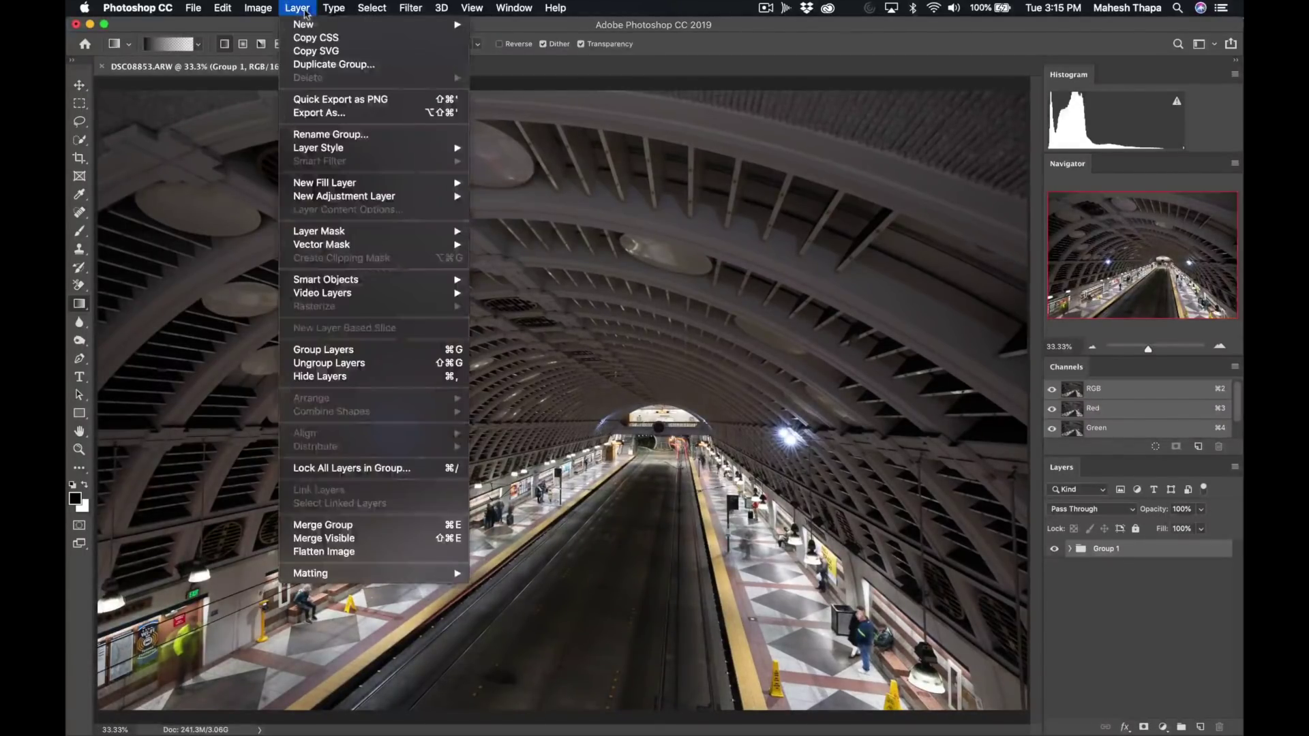
mouse_move(334, 281)
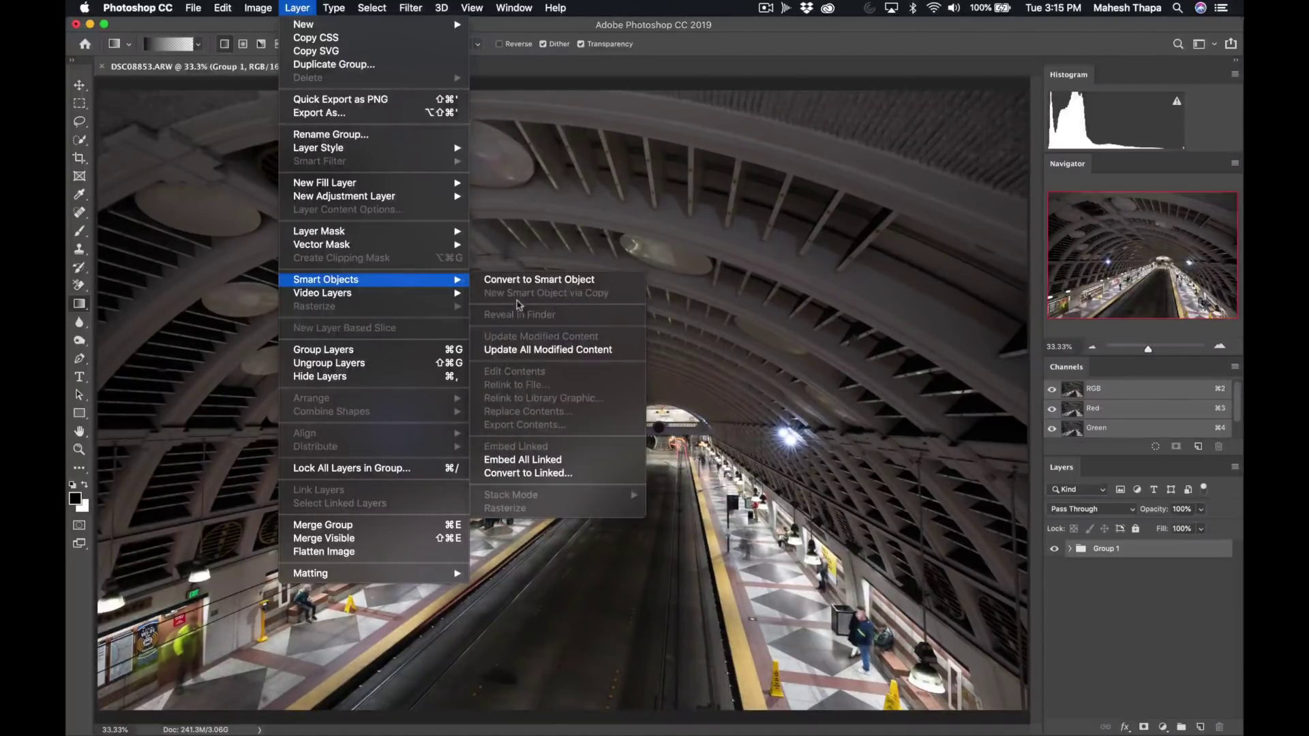
click(529, 280)
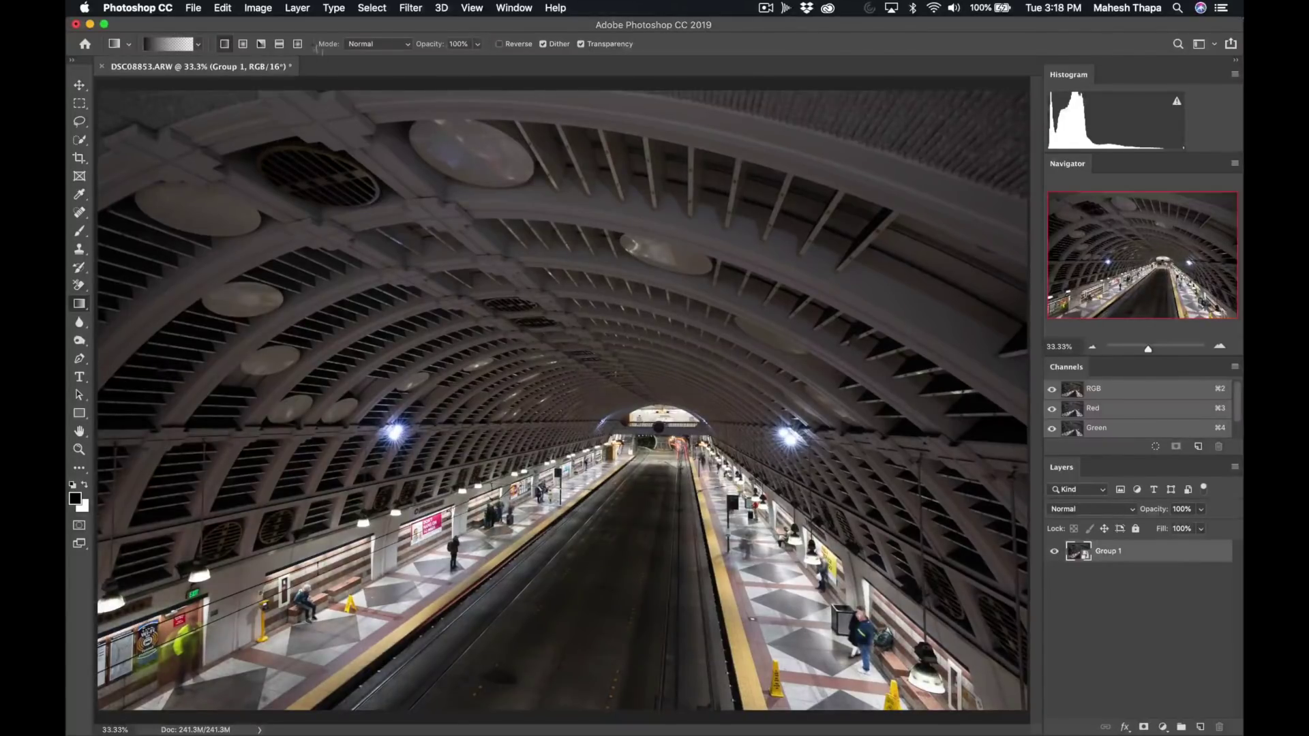
Step: Set the Group 1 smart object's stack mode to Median to clear the passersby
click(297, 8)
mouse_move(337, 283)
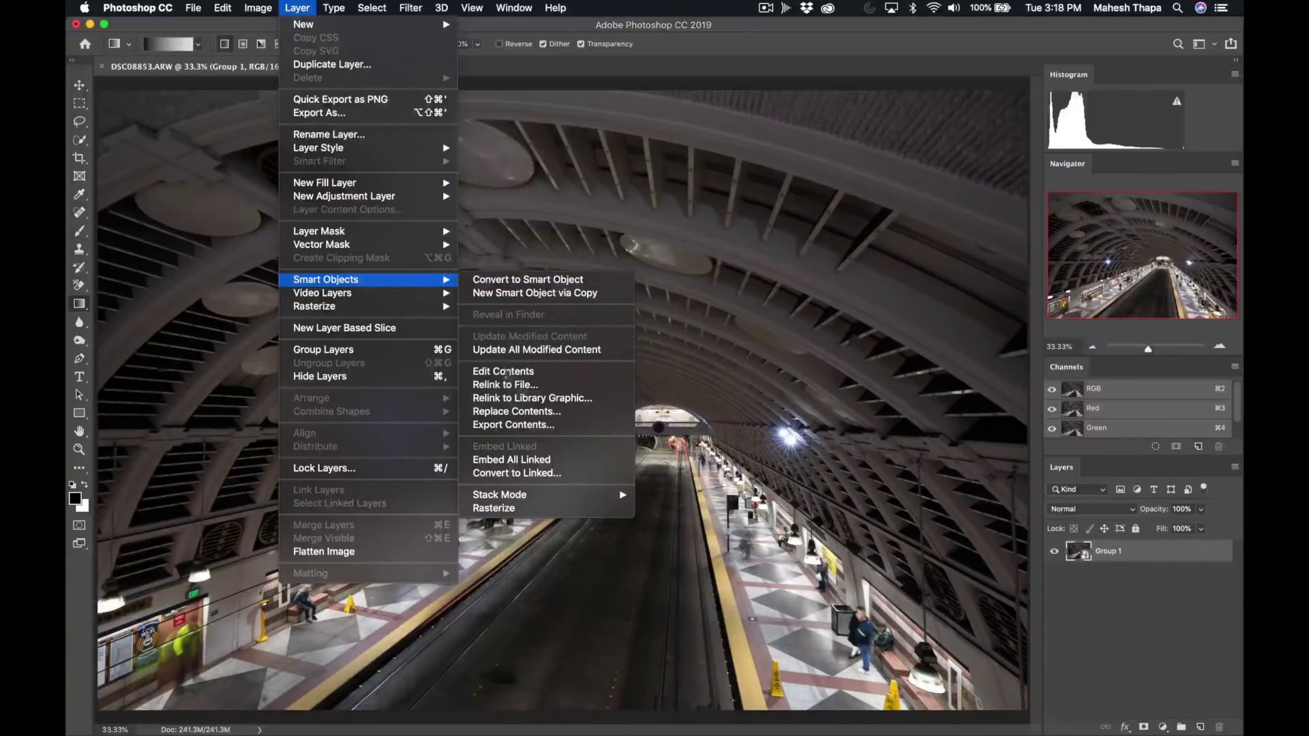
mouse_move(517, 501)
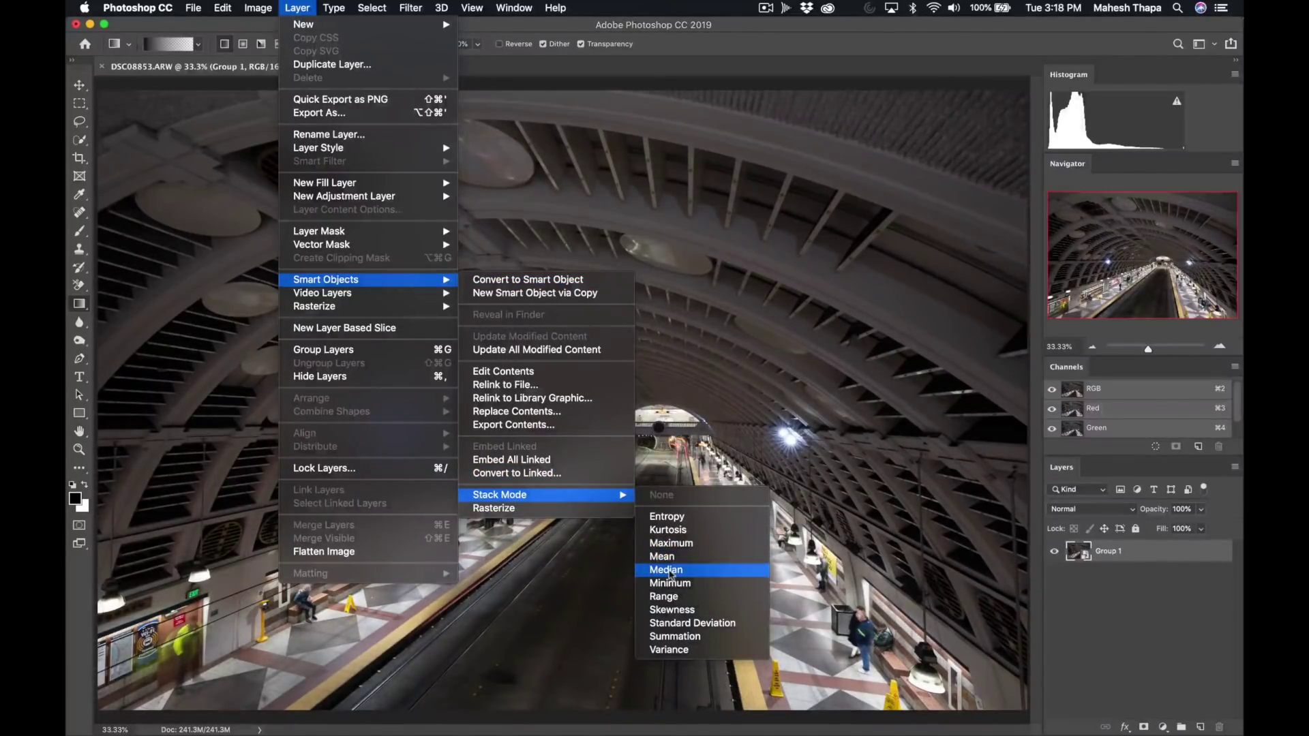
click(666, 570)
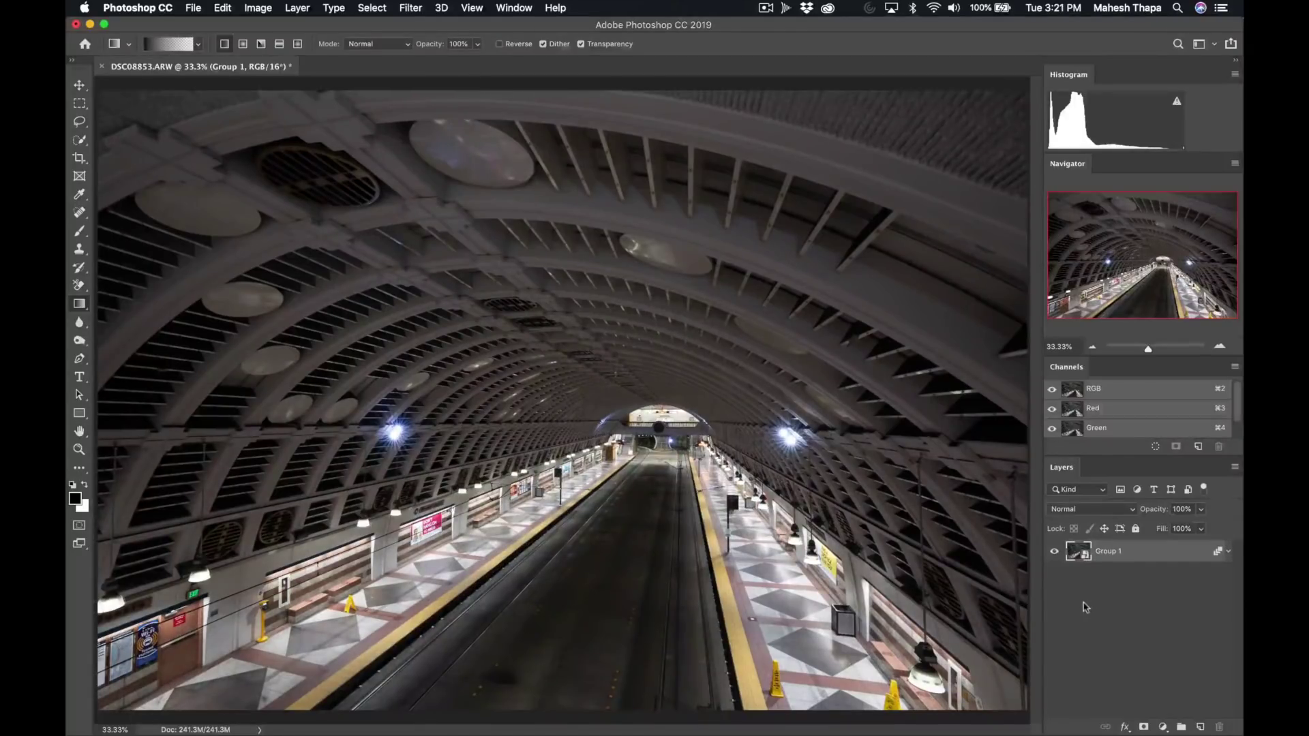